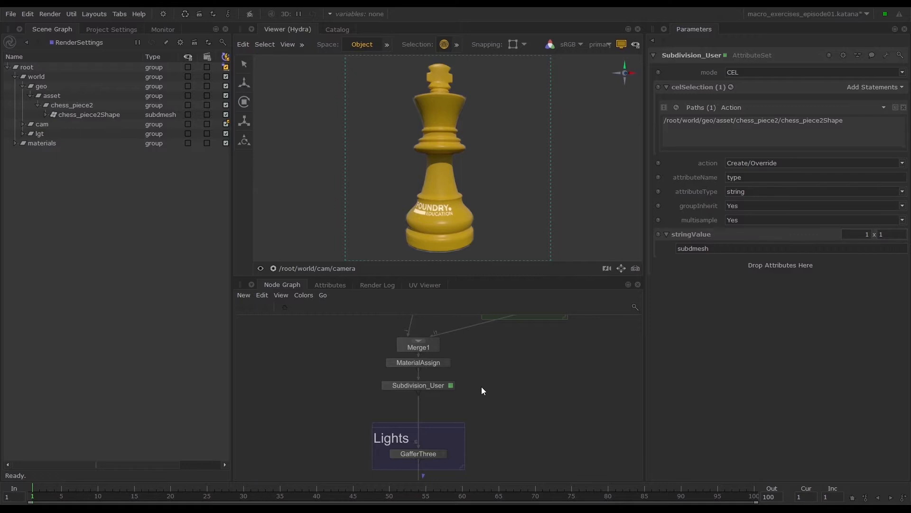
- Group the Subdivision_User node and place the group's expanded contents beside the Group node
click(438, 387)
key(ctrl+g)
click(418, 393)
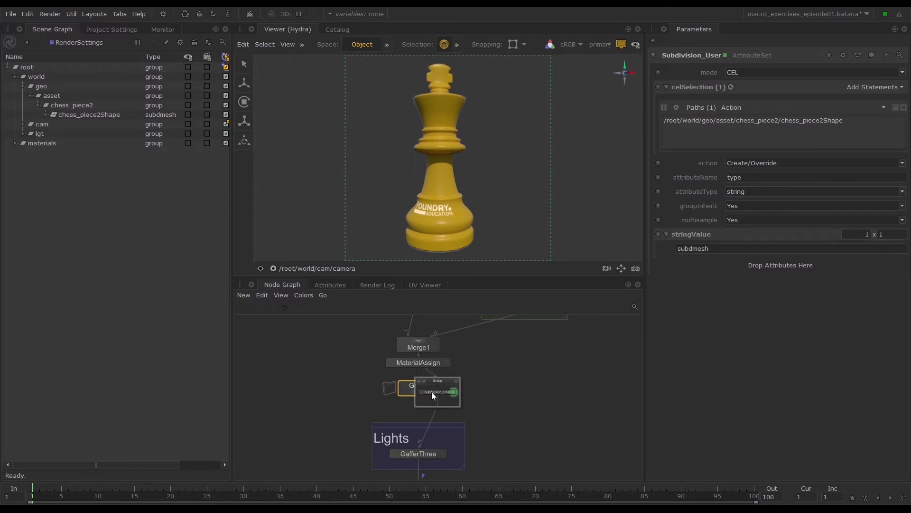
drag(440, 381, 490, 378)
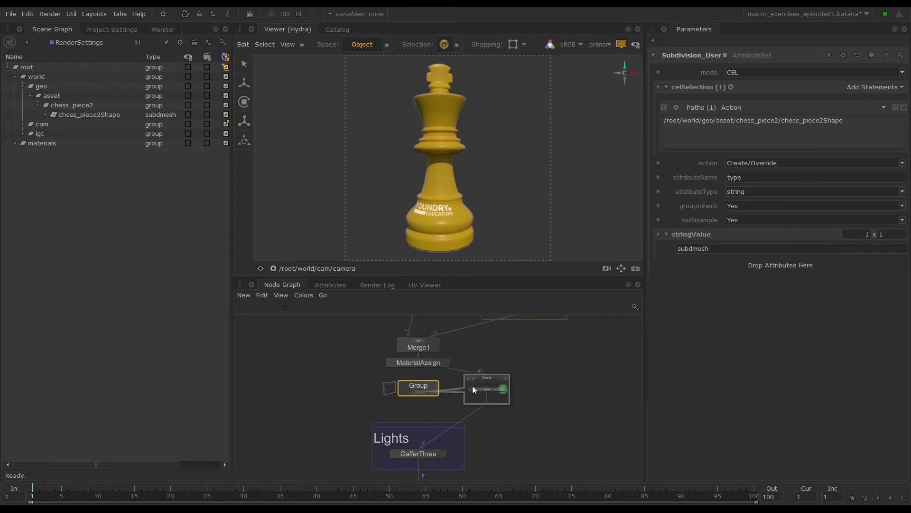
scroll(445, 382, up, 3)
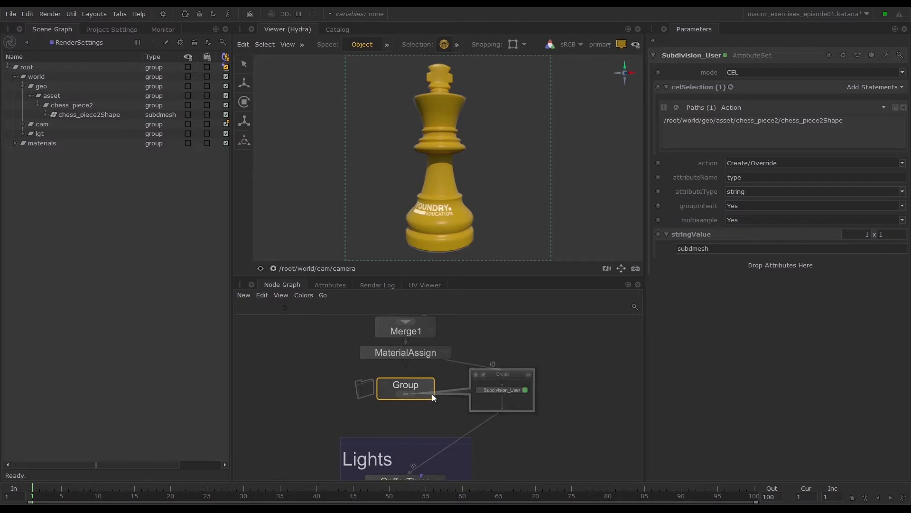
- Show the parameters of the Group and Subdivision_User nodes together and add a string user parameter to the Group node
click(422, 385)
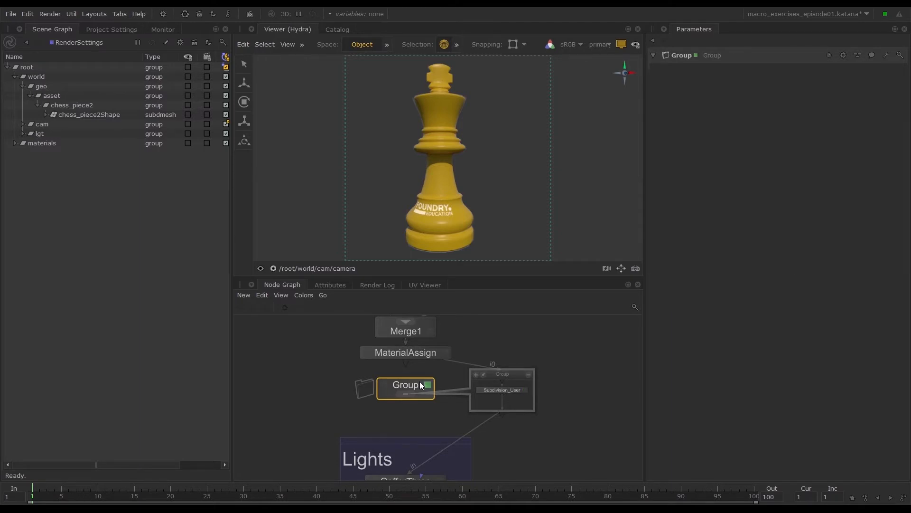
double_click(509, 390)
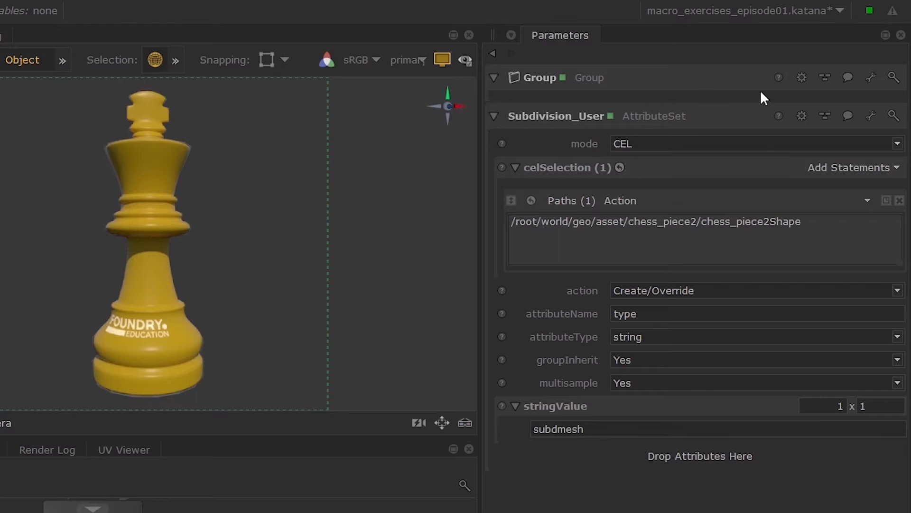
click(871, 78)
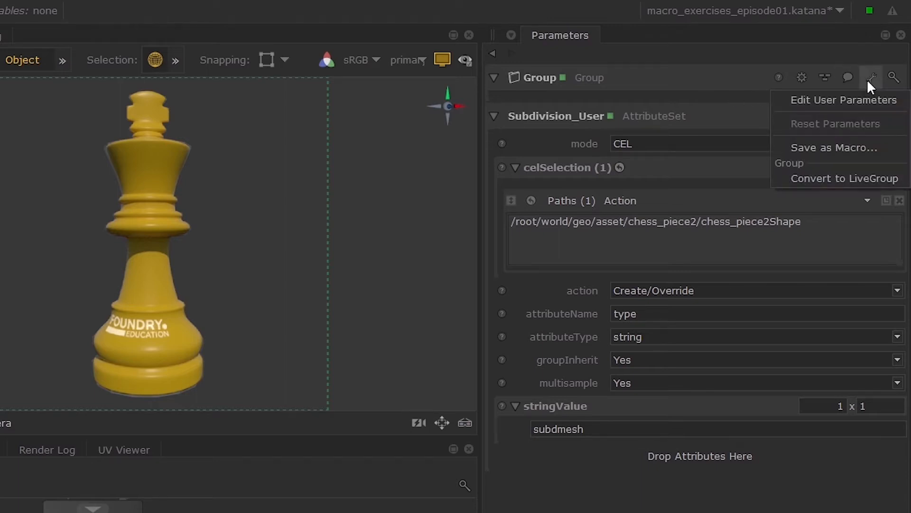
click(853, 101)
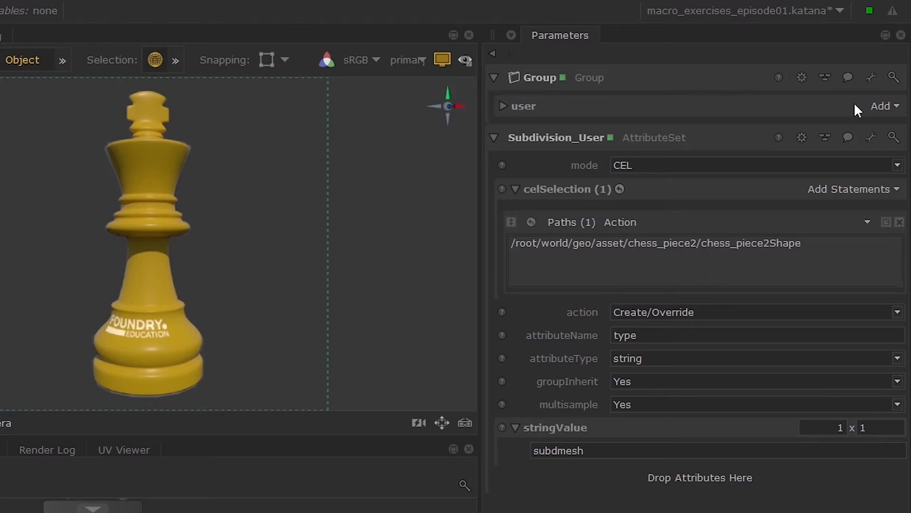
click(882, 105)
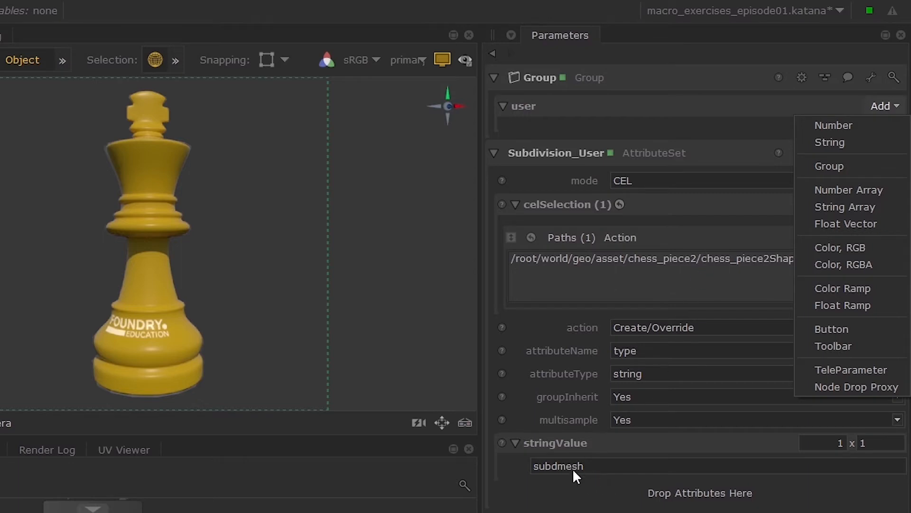
click(834, 143)
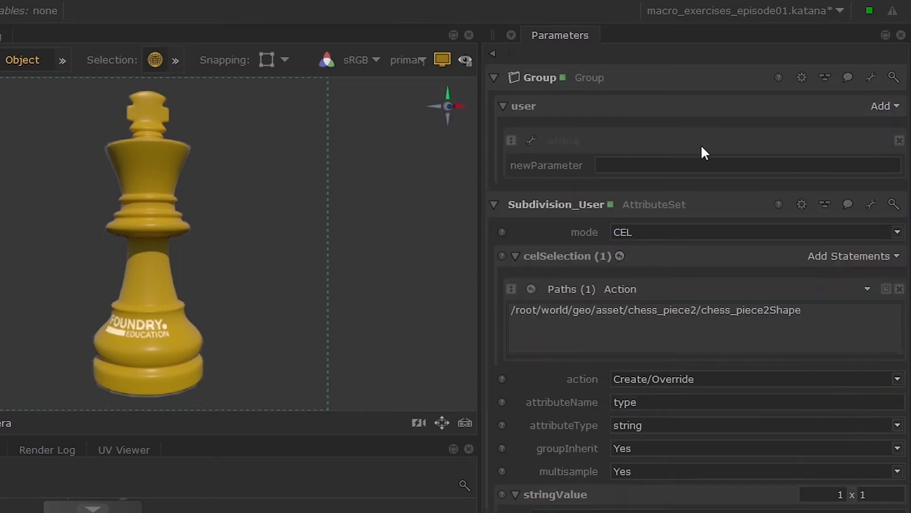
- Rename the Group node's new user parameter to attribute and set its value to subdmesh
click(531, 141)
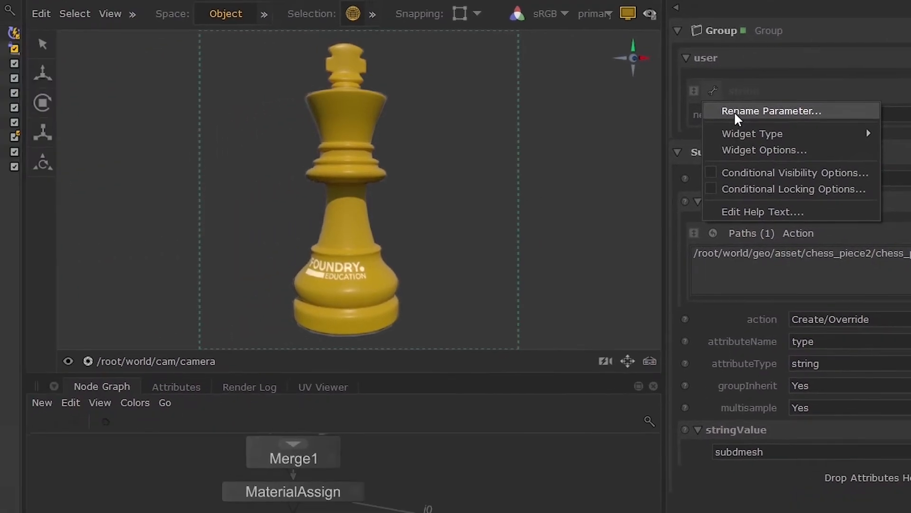
click(555, 162)
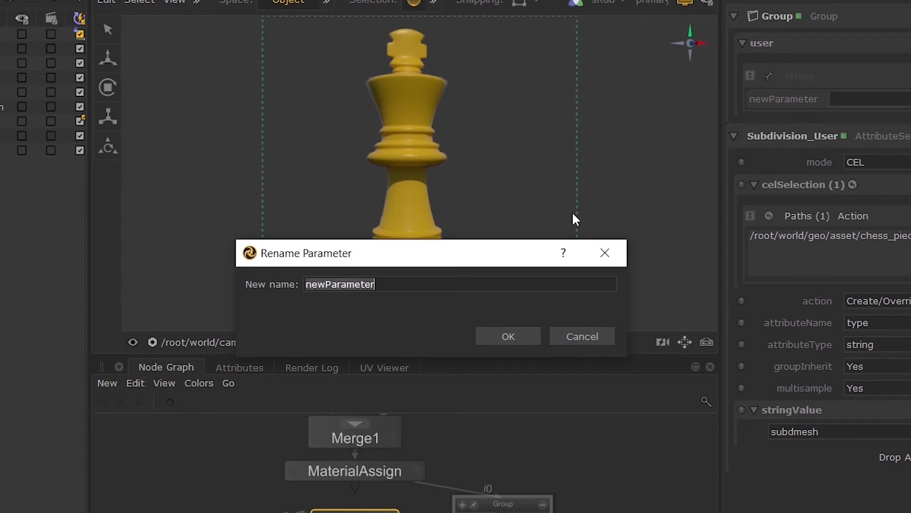
text(attribute)
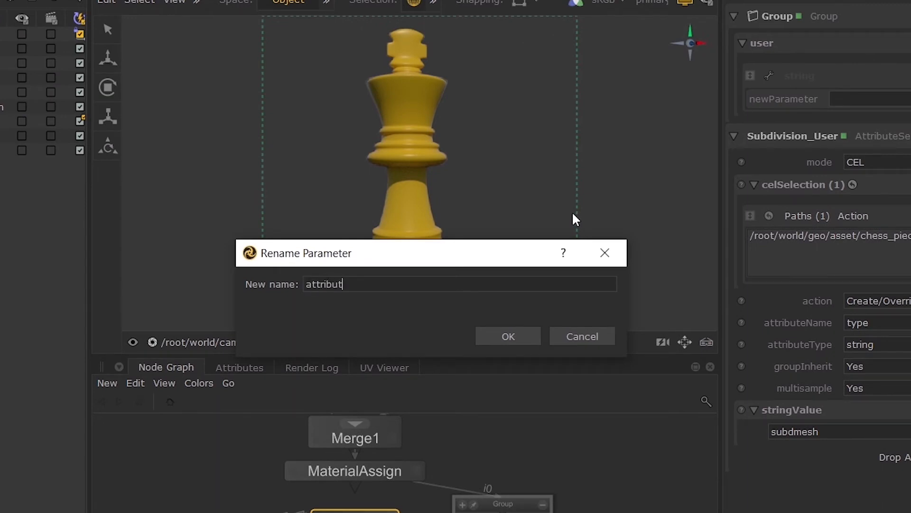
key(Return)
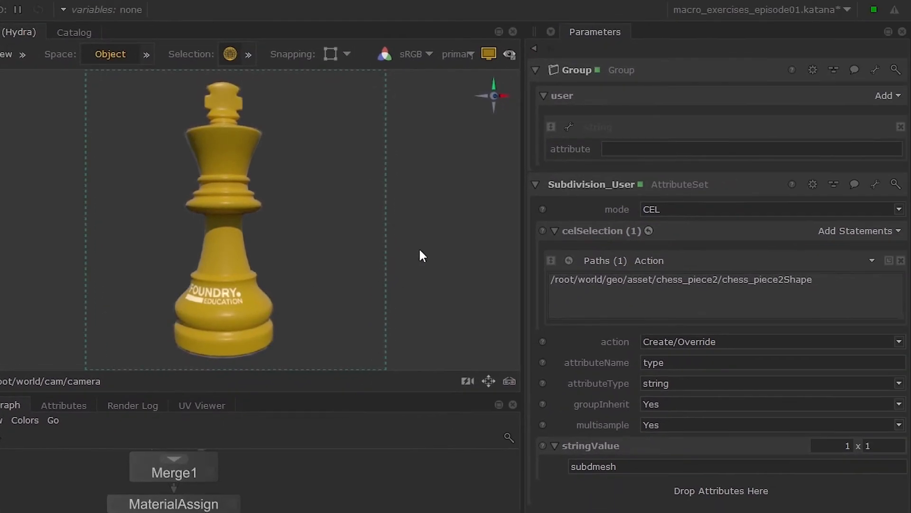
click(728, 124)
text(subdmesh)
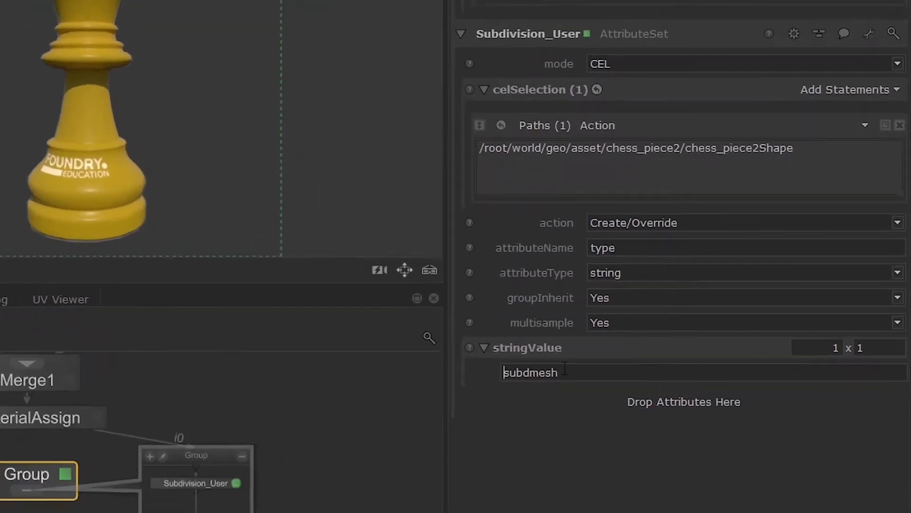
- Turn Subdivision_User's stringValue into an expression that references the group parameter: =^/user.attribute
right_click(621, 461)
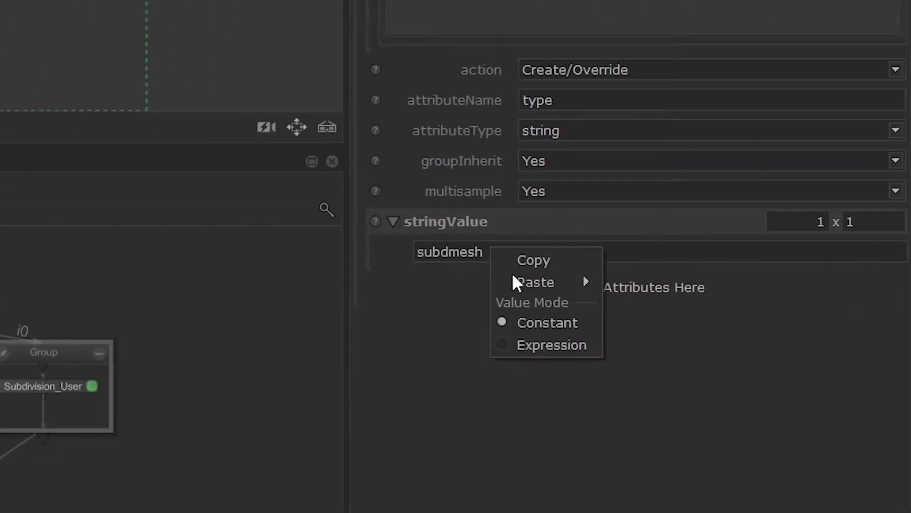
click(643, 512)
click(421, 252)
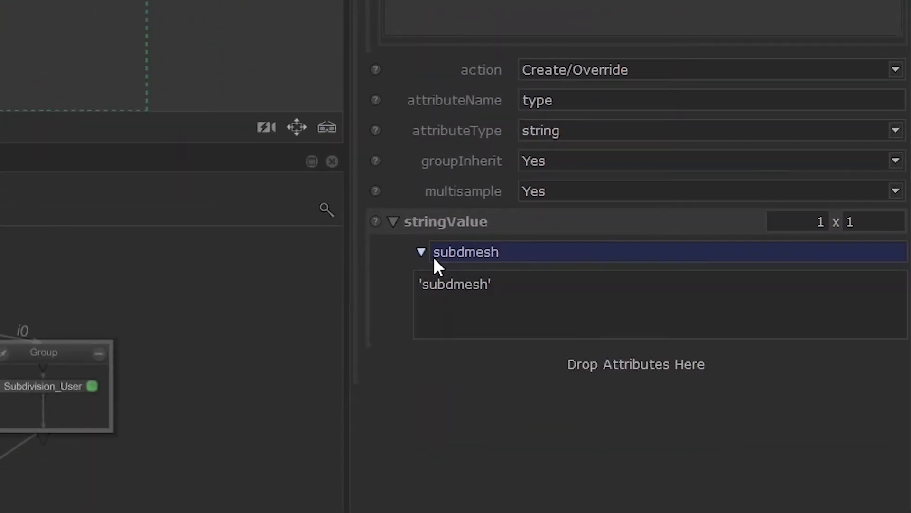
key(ctrl+a)
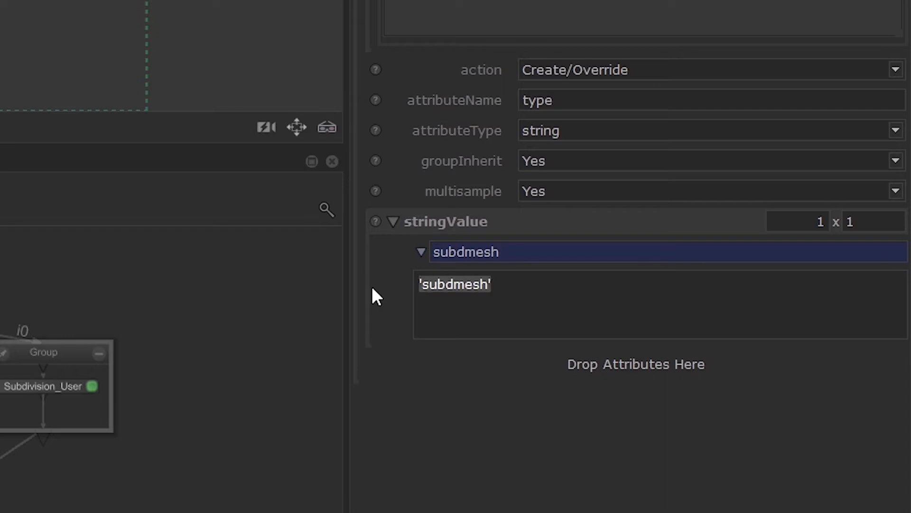
text(=6)
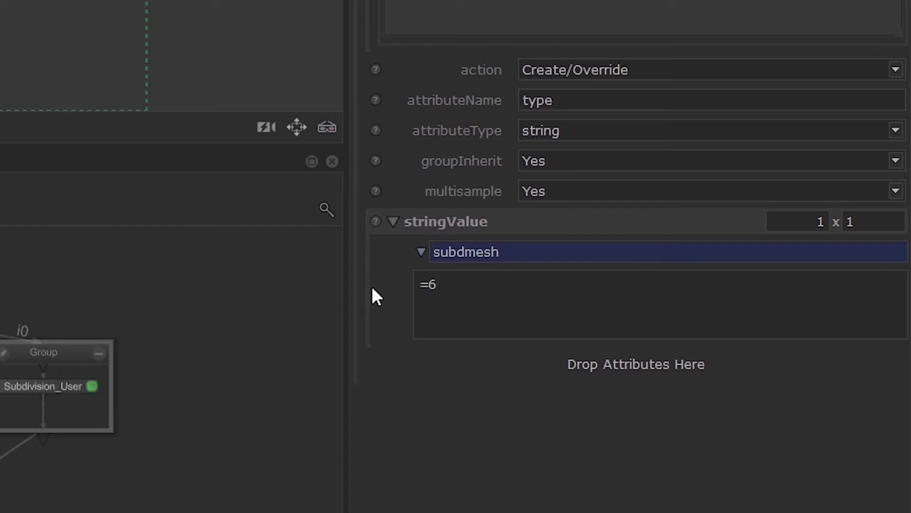
key(BackSpace)
text(^/user.attribute)
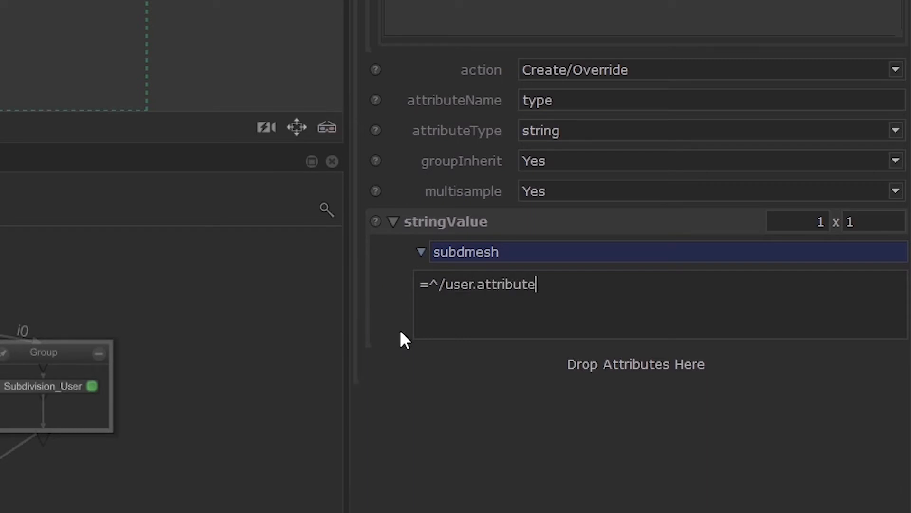
click(386, 444)
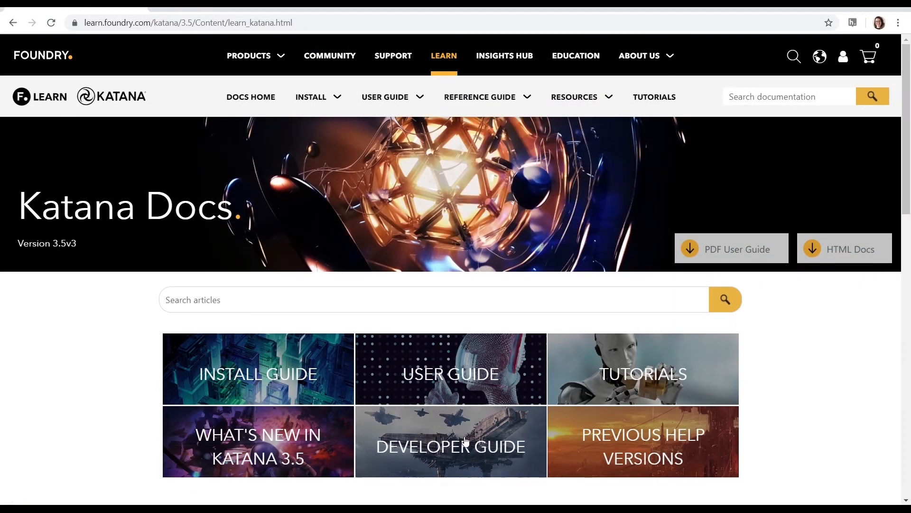
- Switch to the Katana documentation in the browser and read the Developer Guide's Reference Expressions page on parameter references
click(421, 441)
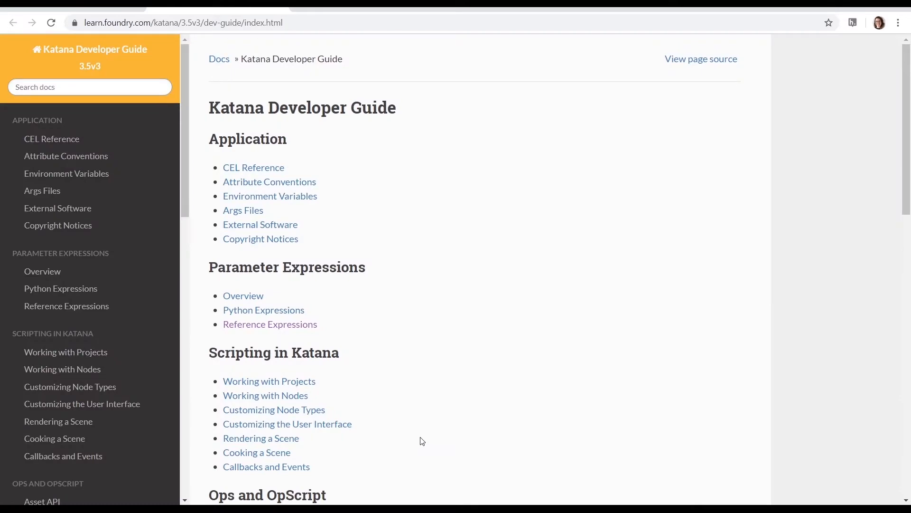
click(85, 307)
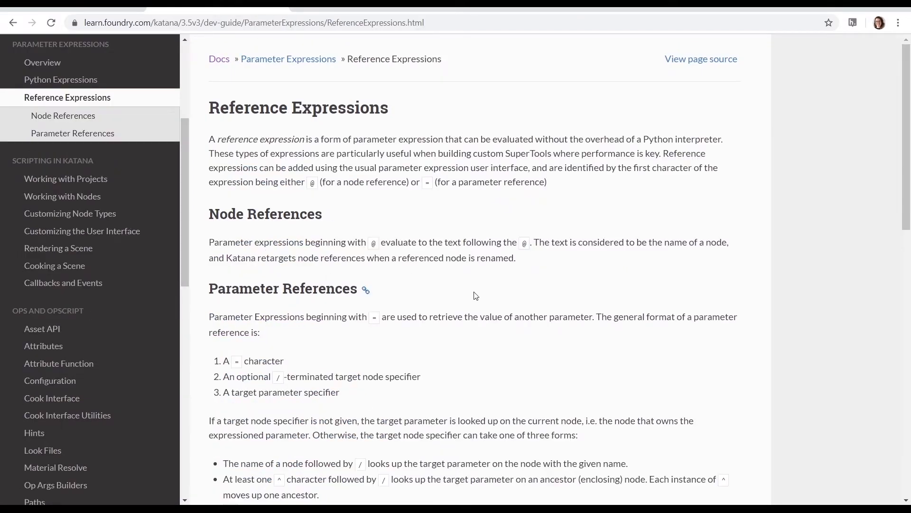
scroll(477, 295, down, 10)
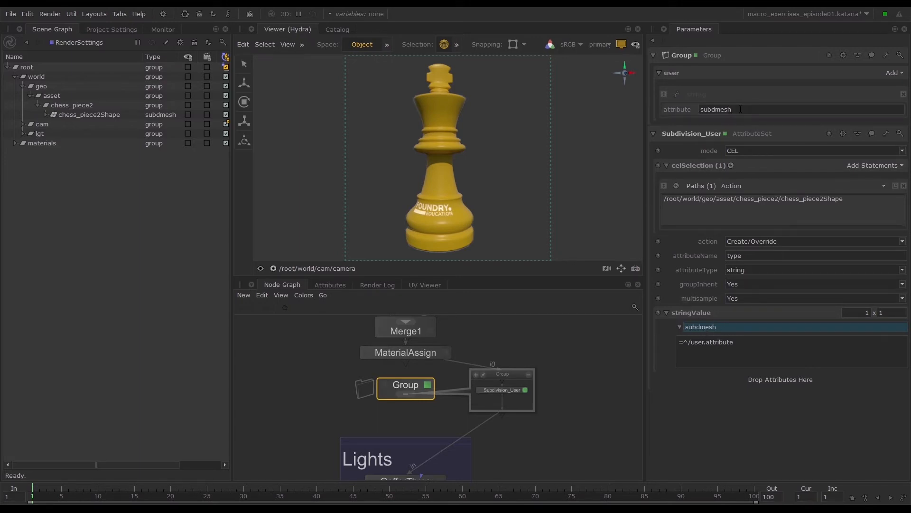
- Test the link by setting the Group node's attribute parameter to polymesh and back to subdmesh
drag(742, 109, 676, 109)
text(polyms)
key(BackSpace)
text(esh)
key(Return)
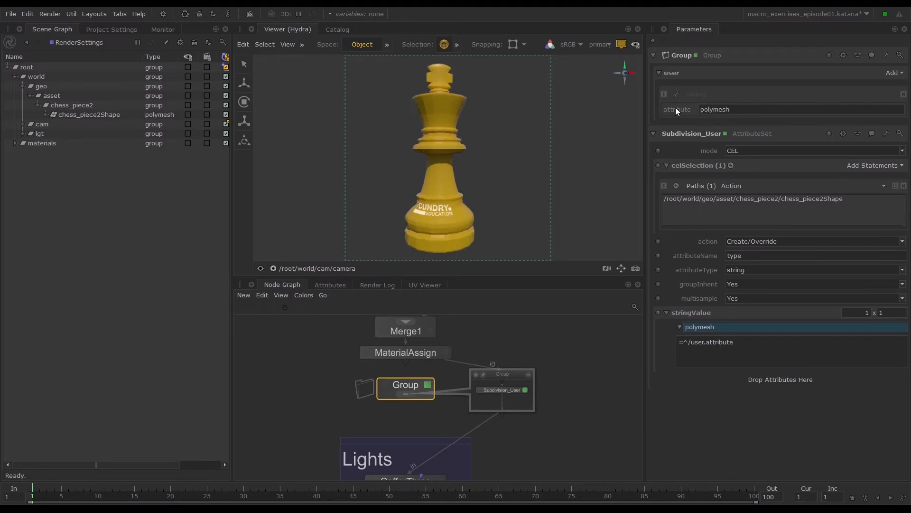
text(subdmesh)
key(Return)
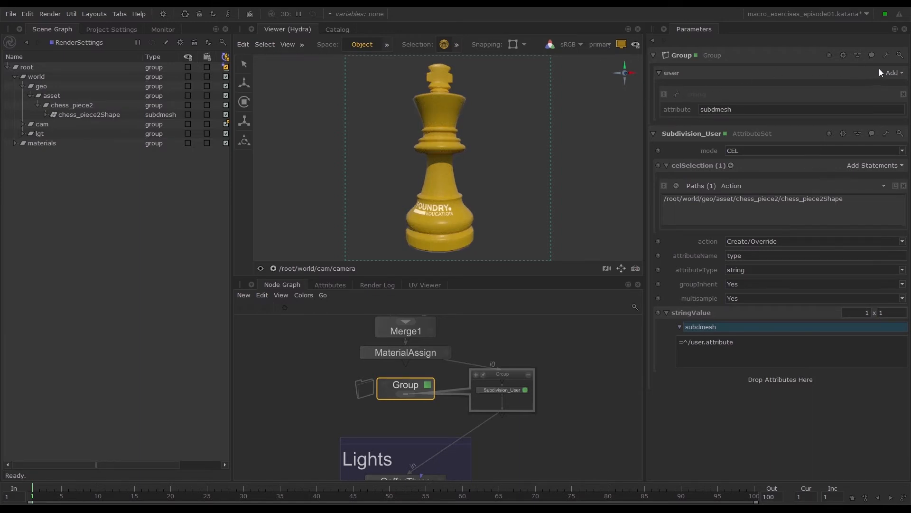
- Add a second string user parameter to the Group node and name it celSelection
click(892, 72)
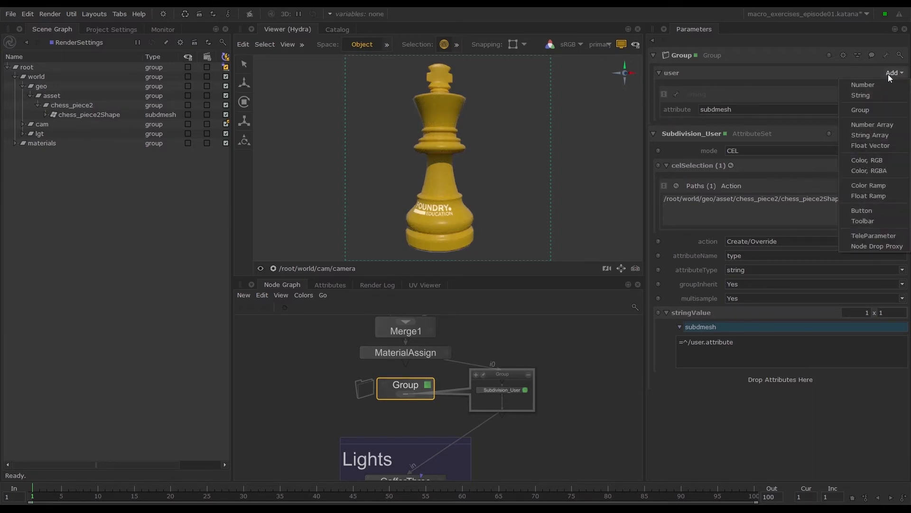
click(872, 94)
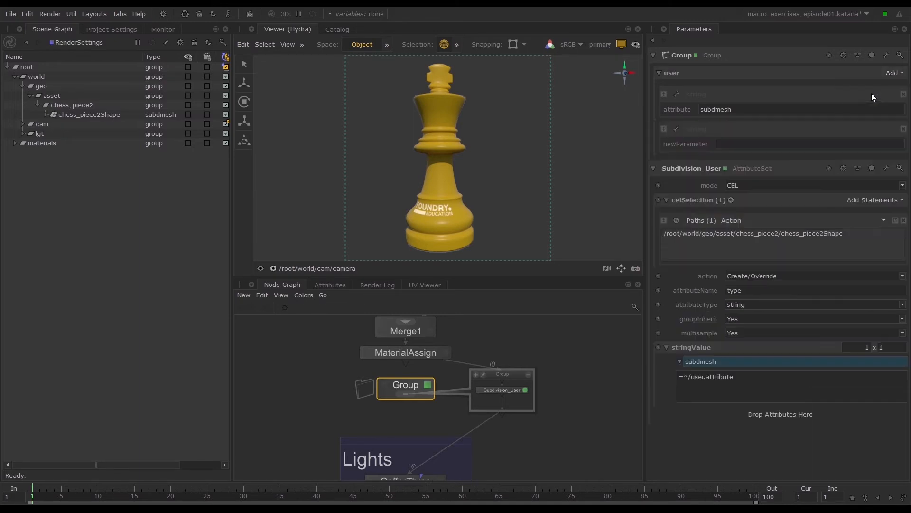
click(676, 129)
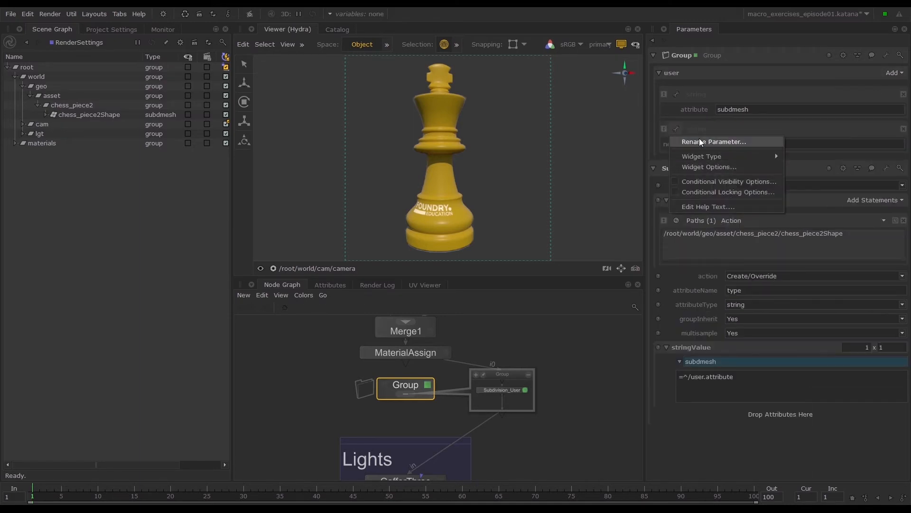
click(699, 138)
text(celSelection)
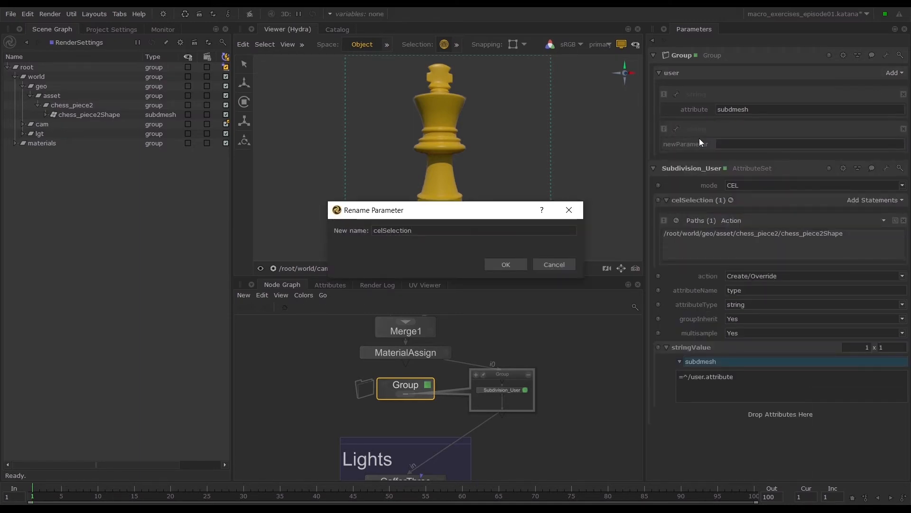
key(Return)
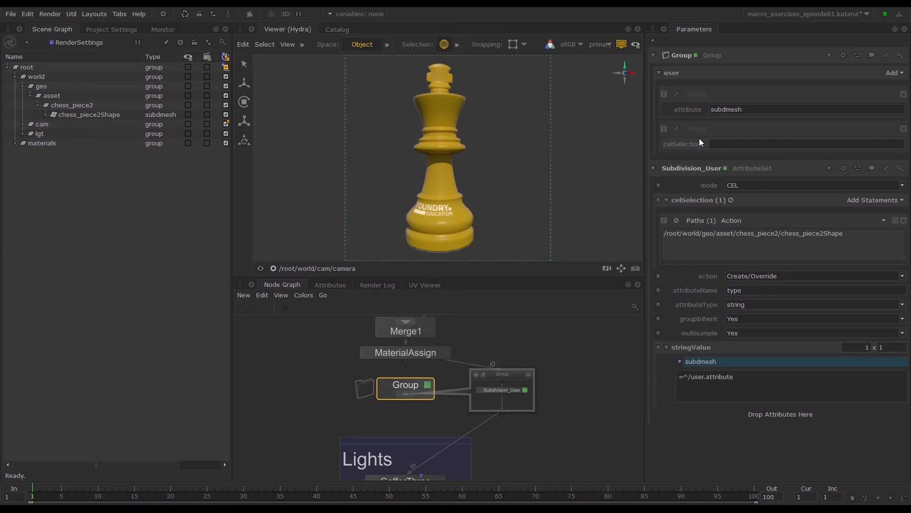
- Change the widget type of the group's celSelection user parameter to CEL Statement
click(677, 129)
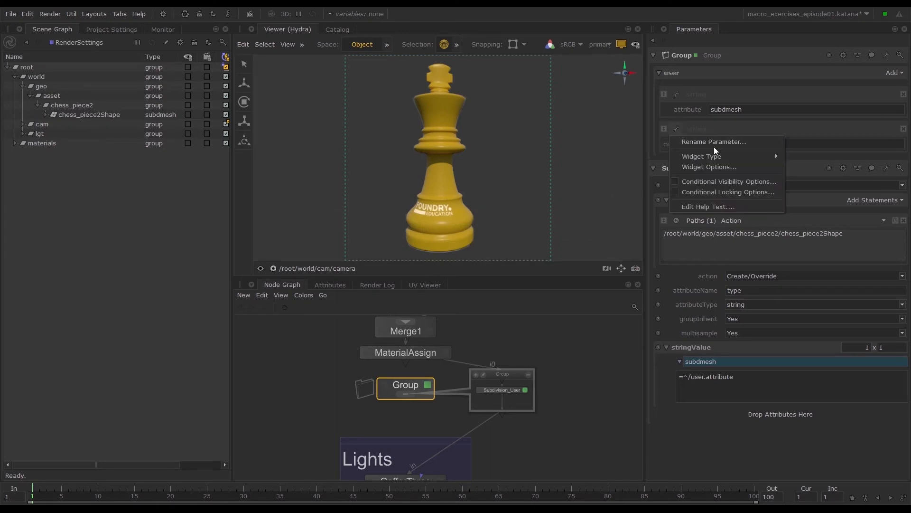
mouse_move(722, 154)
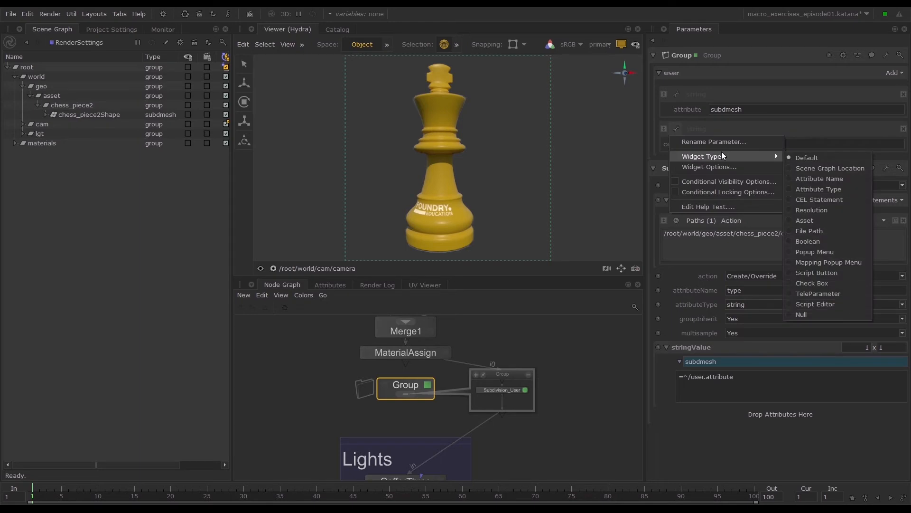
click(819, 202)
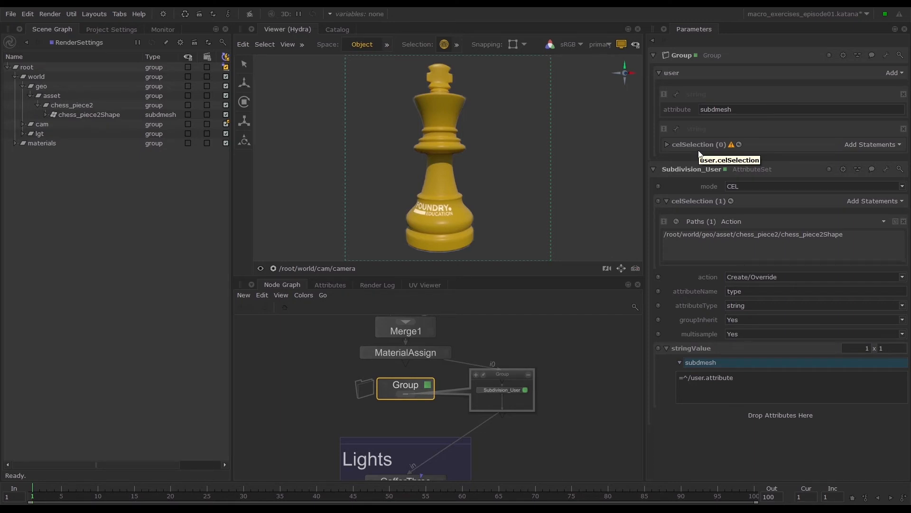
- Link Subdivision_User's celSelection to the group with the expression =^/user.celSelection, and add chess_piece2Shape to the group's celSelection parameter
click(701, 222)
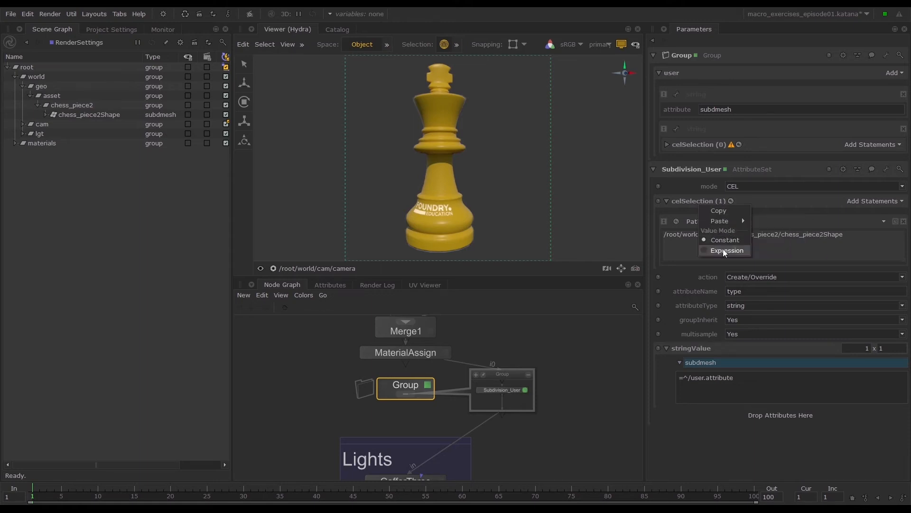
click(723, 249)
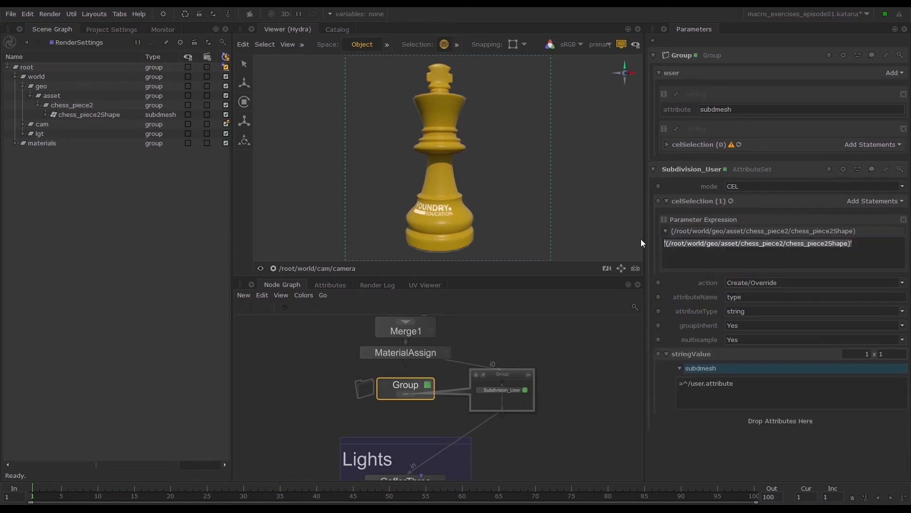
text(=^/user.celSelection)
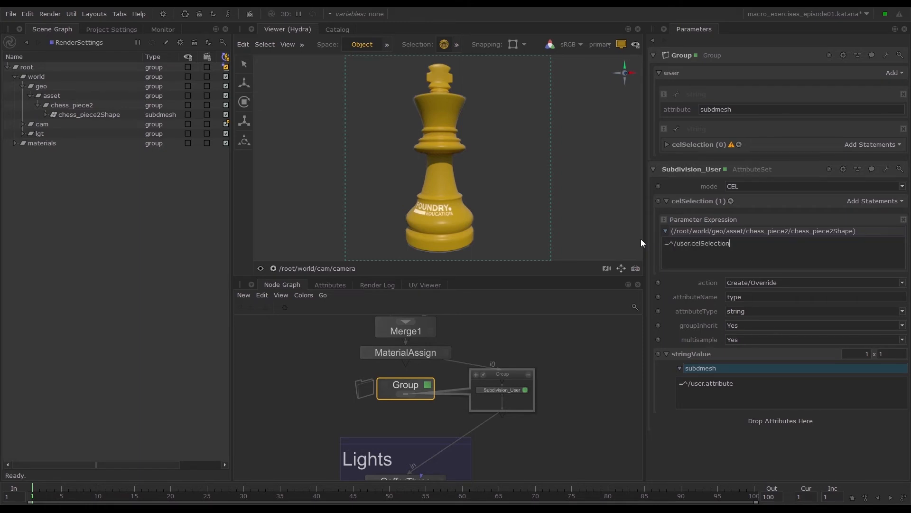
click(606, 363)
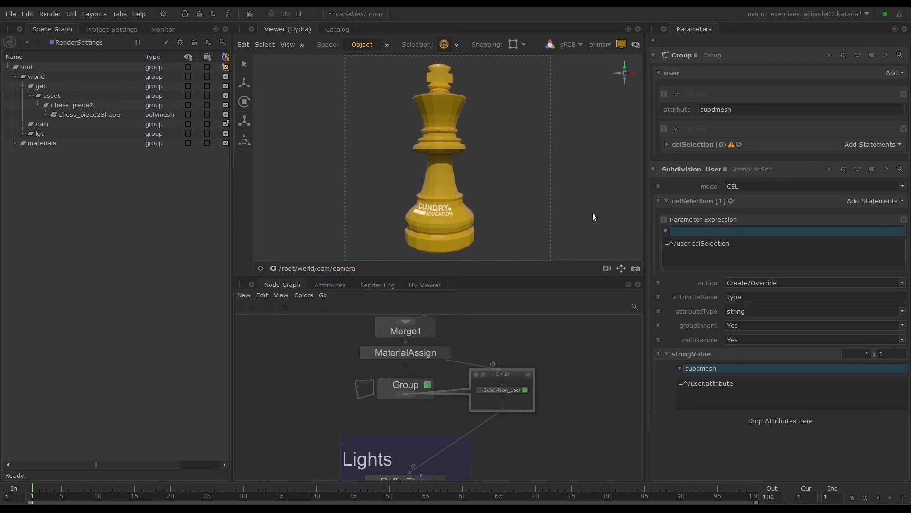
drag(78, 114, 850, 145)
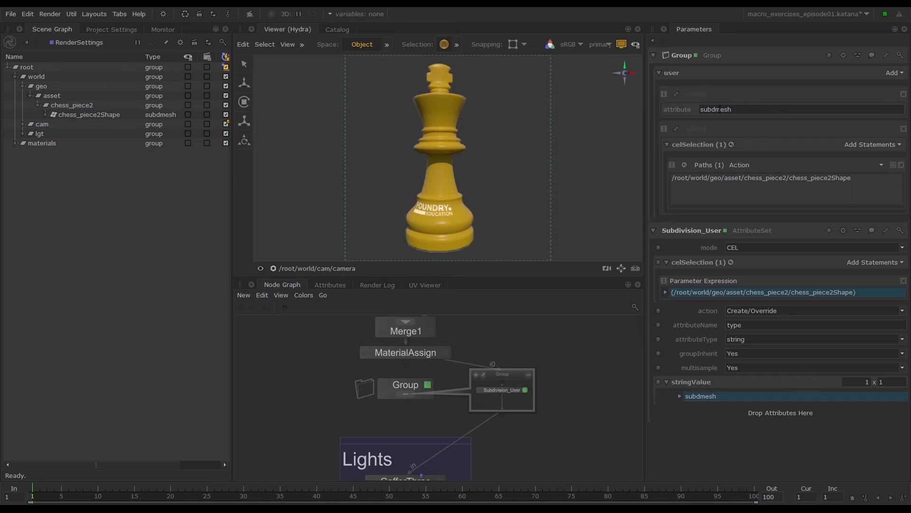
- Change the widget type of the group's attribute user parameter to Popup Menu
click(676, 95)
mouse_move(724, 122)
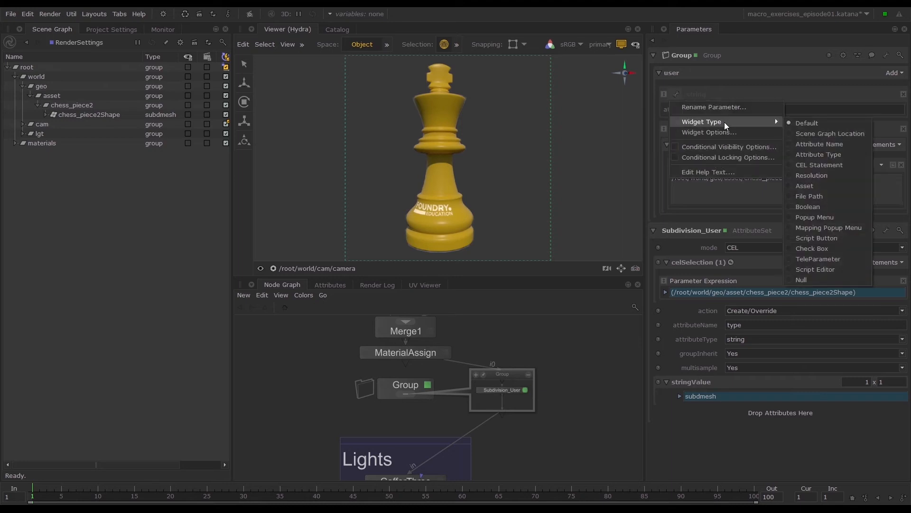
click(814, 218)
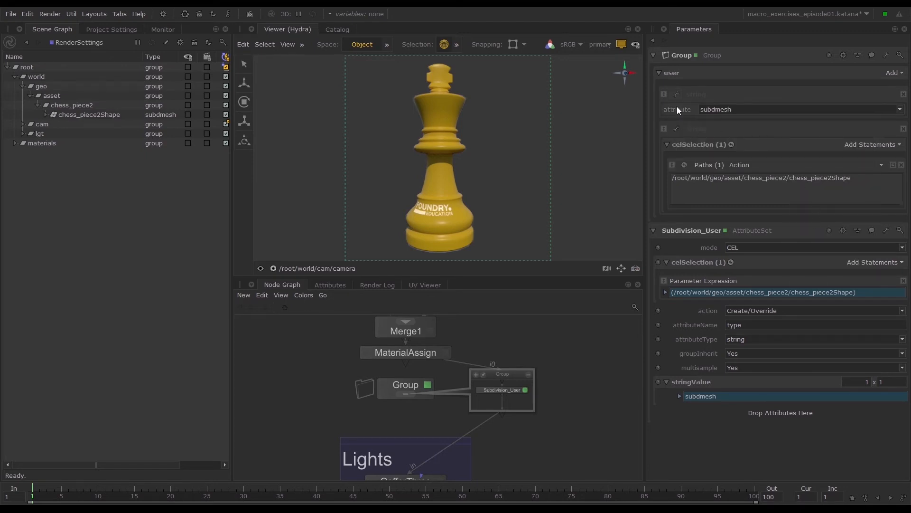
- Add polymesh as a second choice in the widget options of the group's attribute parameter
click(676, 94)
click(718, 132)
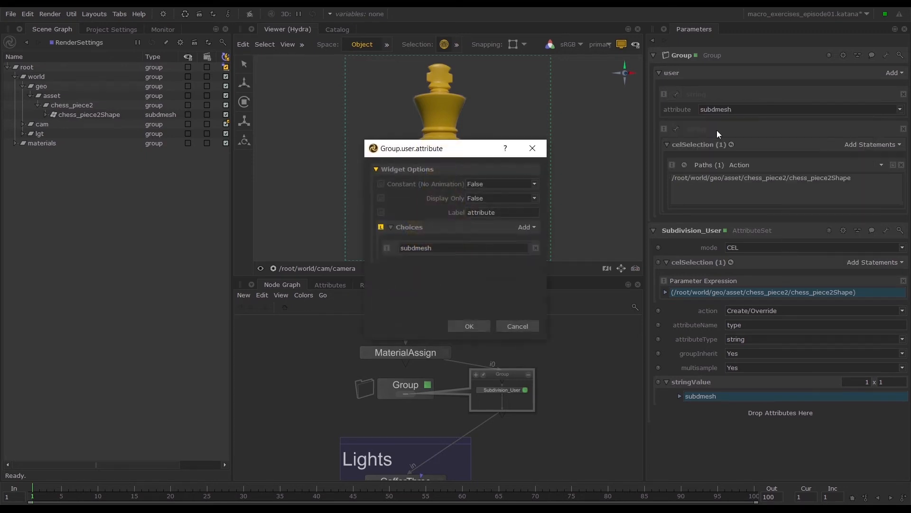
click(527, 227)
click(531, 239)
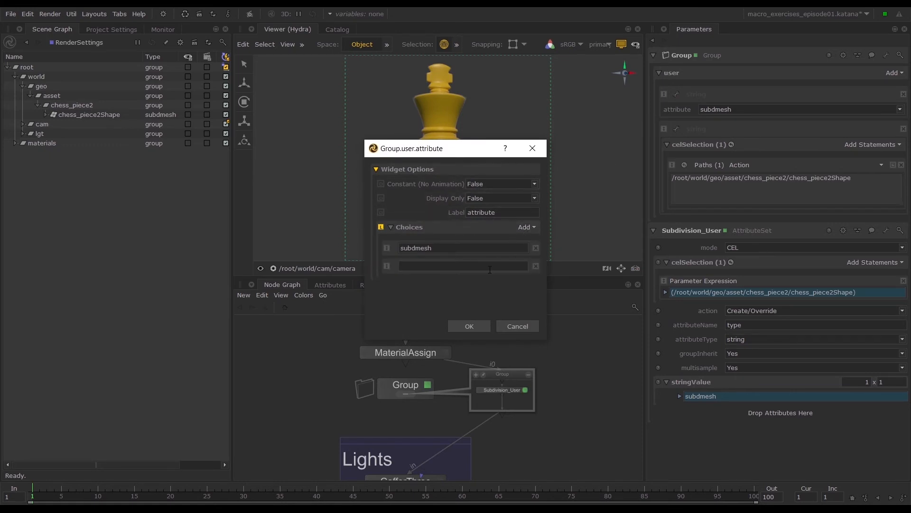
text(polymesh)
click(470, 327)
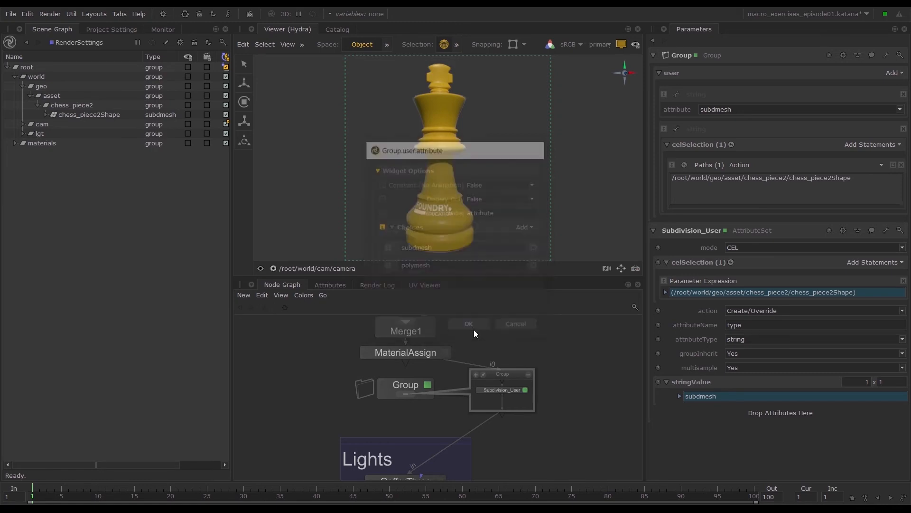
- Test the attribute popup by choosing polymesh and switching back to subdmesh
click(741, 106)
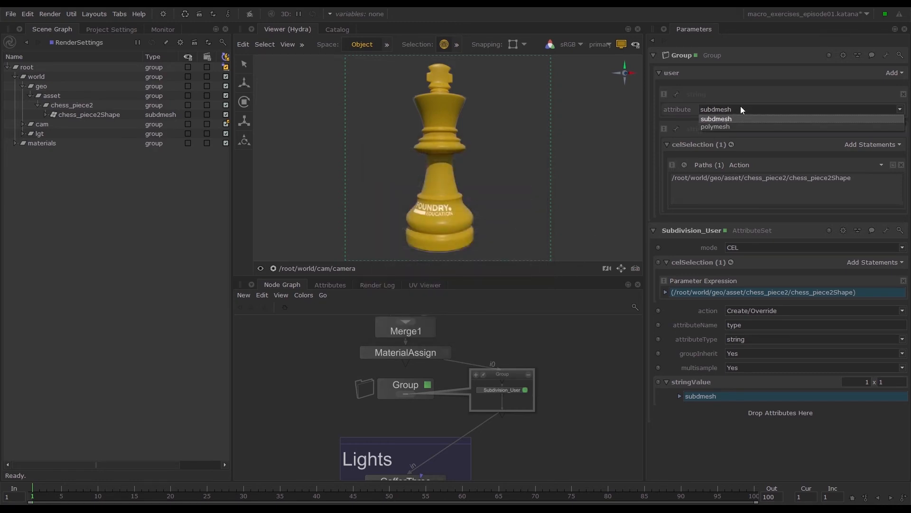
click(725, 126)
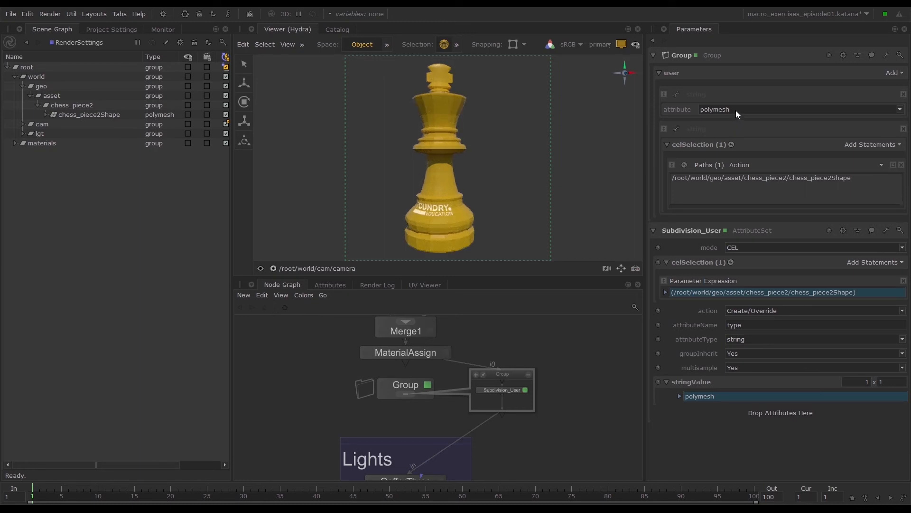
click(736, 110)
click(730, 118)
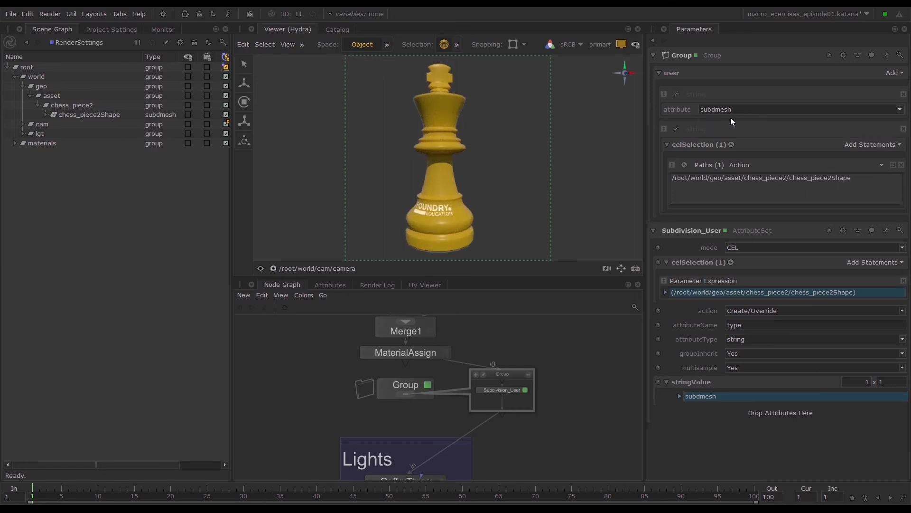
- Finish editing the Group node's user parameters to preview their layout, and reopen them for editing
click(885, 55)
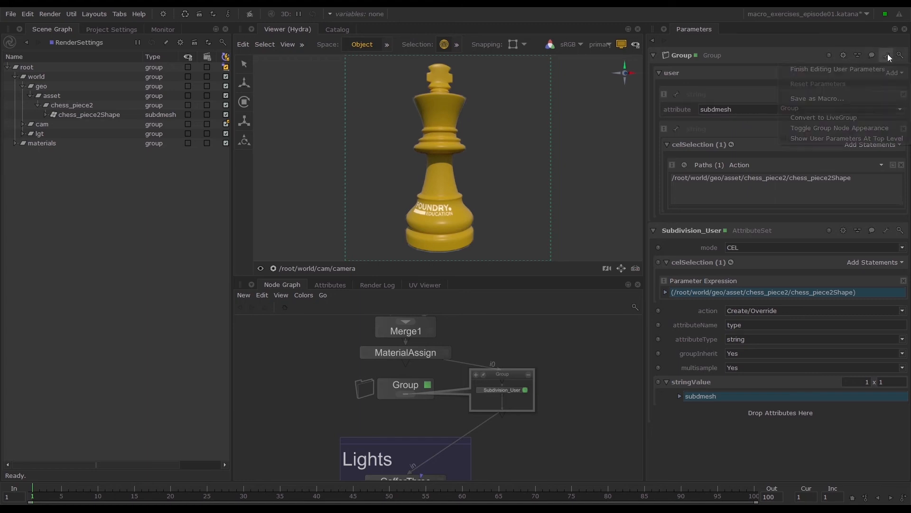
click(866, 68)
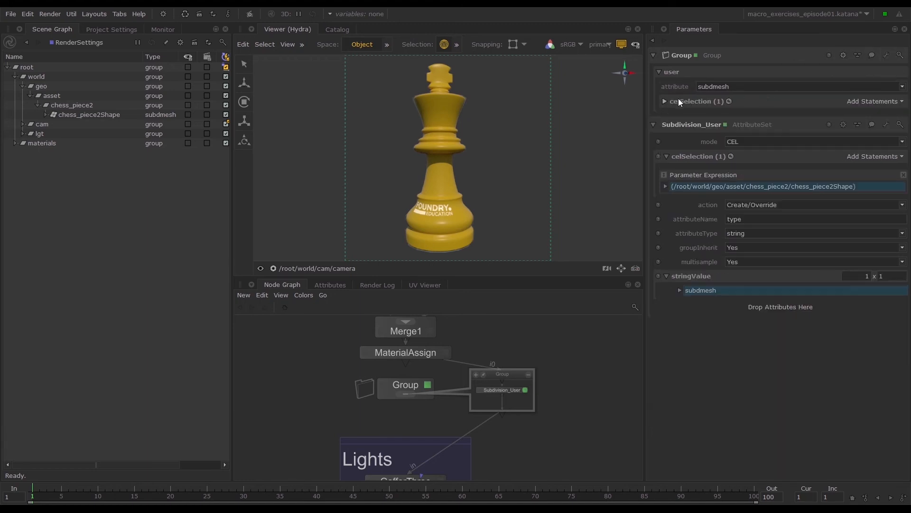
click(886, 55)
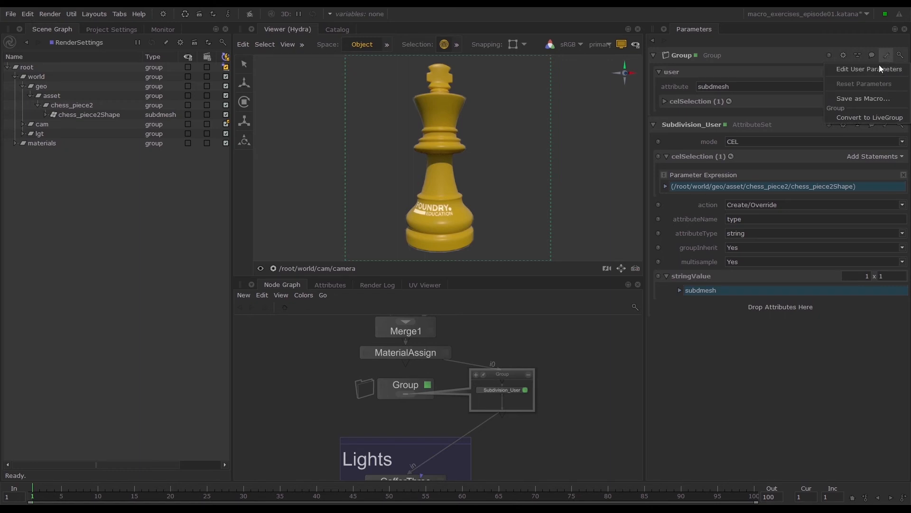
click(877, 69)
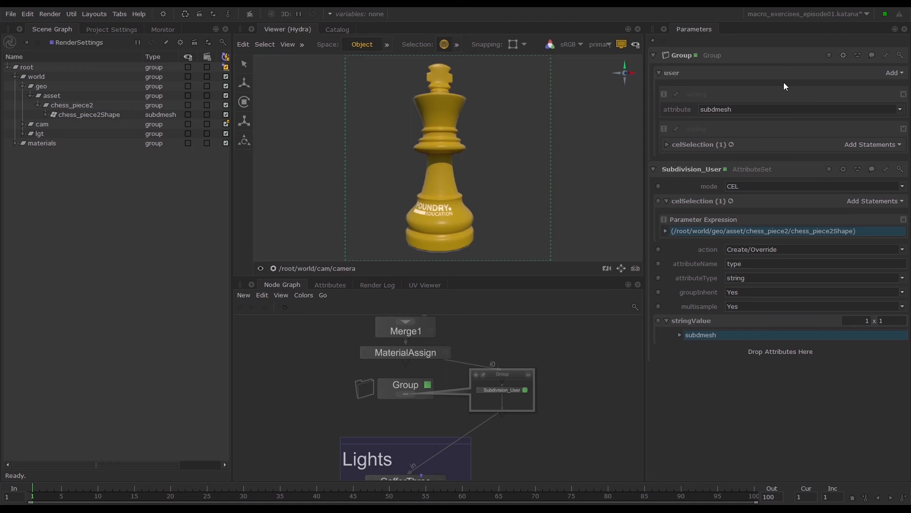
- Toggle the Group node's appearance to a regular node, and inspect its contents before returning to the main node graph
click(886, 56)
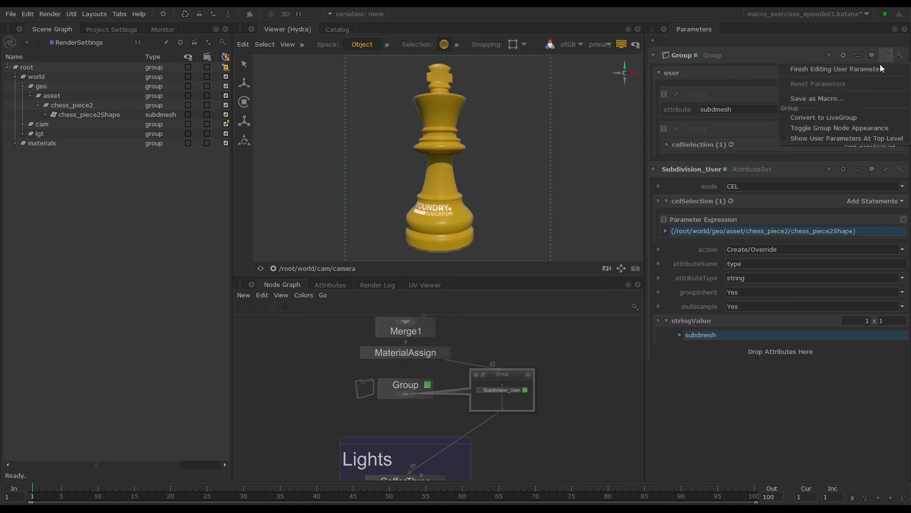
click(824, 129)
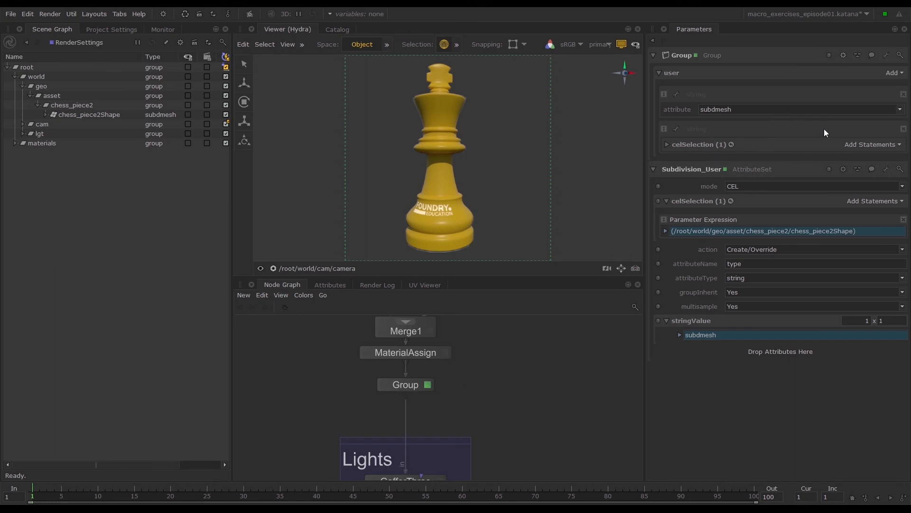
ctrl+middle_click(415, 383)
scroll(437, 362, up, 2)
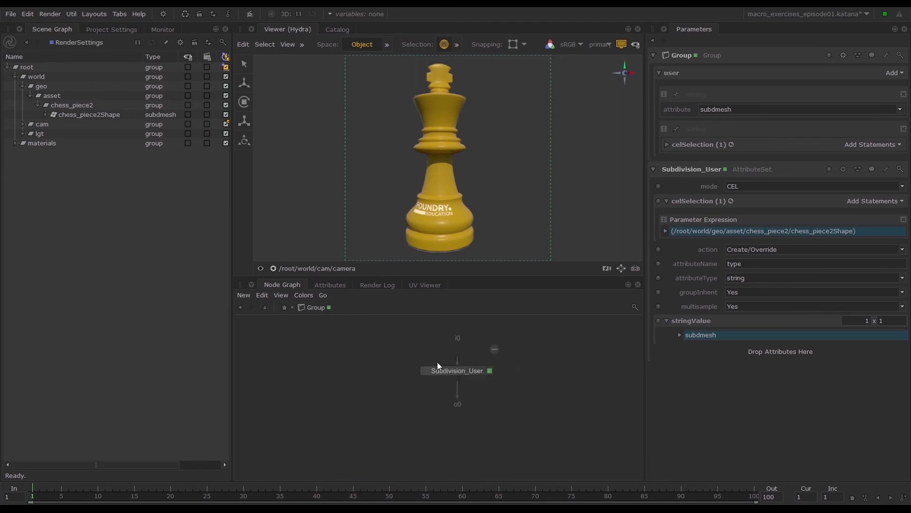
click(265, 308)
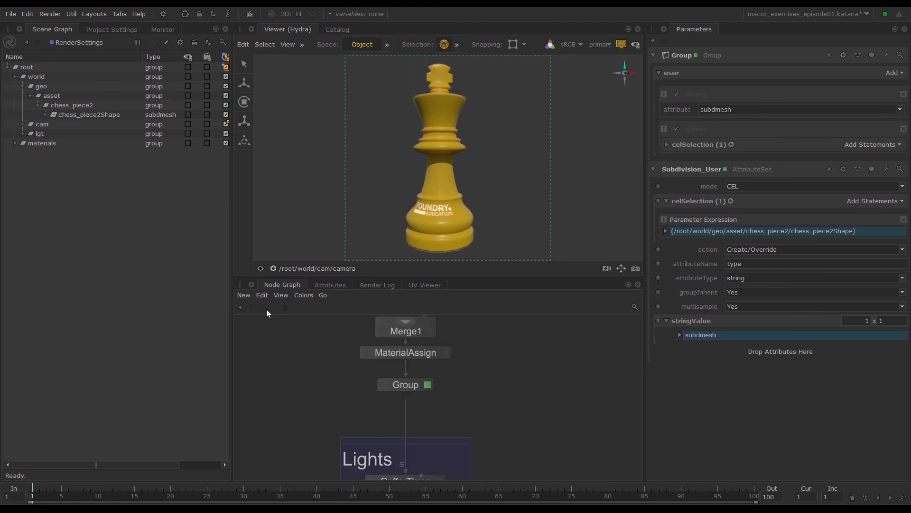
- Enable showing the Group node's user parameters at top level and finish editing the user parameters
click(886, 55)
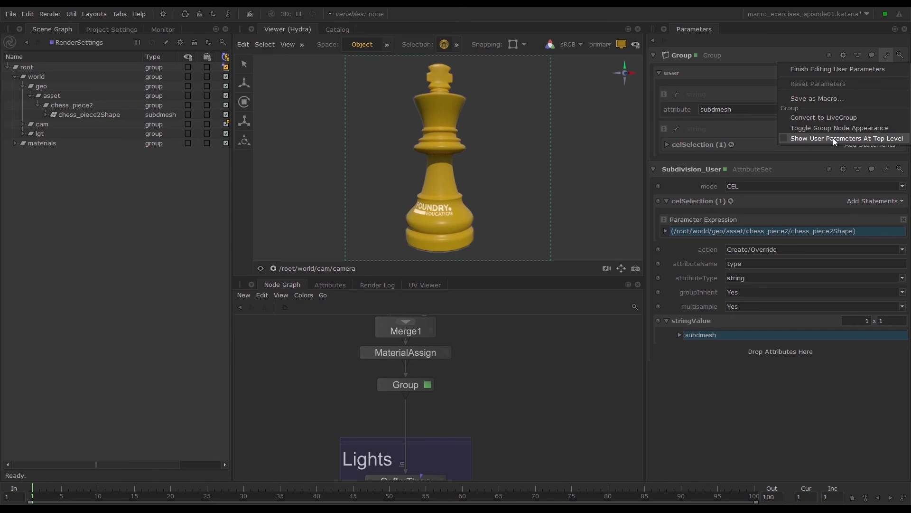
click(833, 137)
click(885, 55)
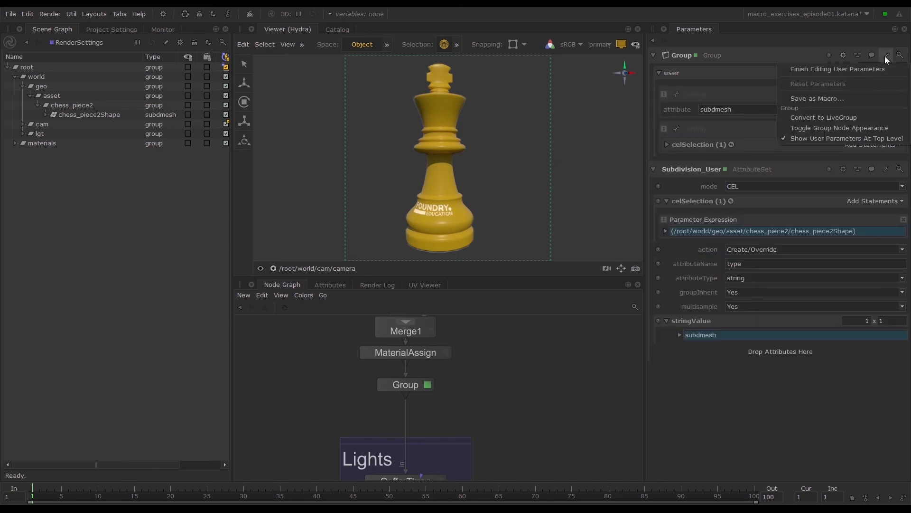
click(869, 67)
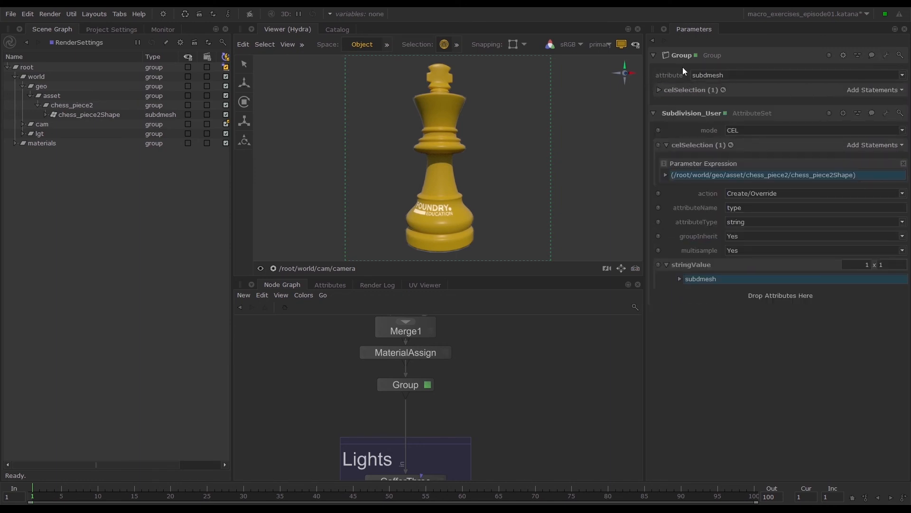
- Reopen the Group node's user parameters for editing to compare the layout, and finish editing again
click(886, 55)
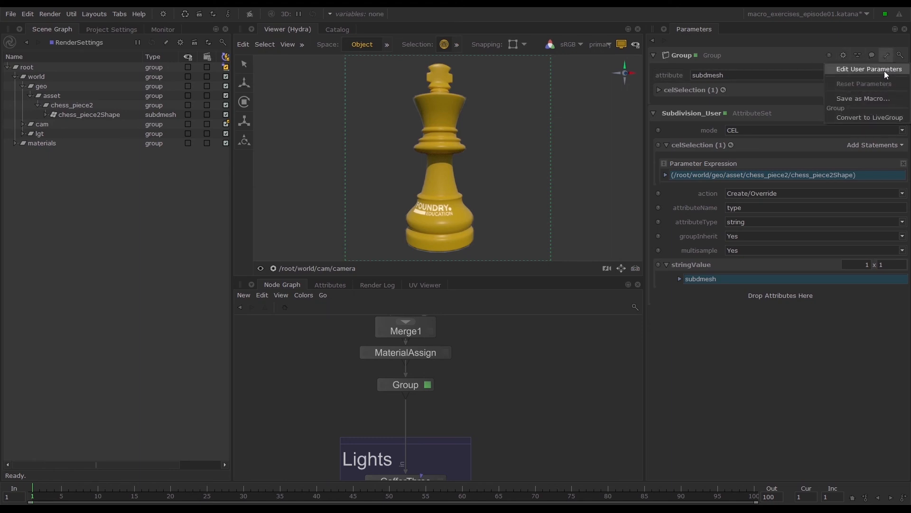
click(883, 68)
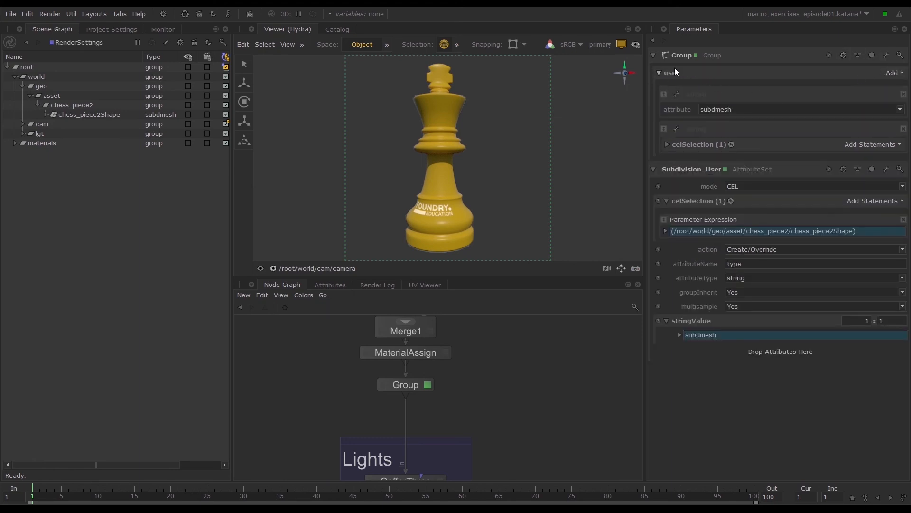
click(883, 59)
click(873, 64)
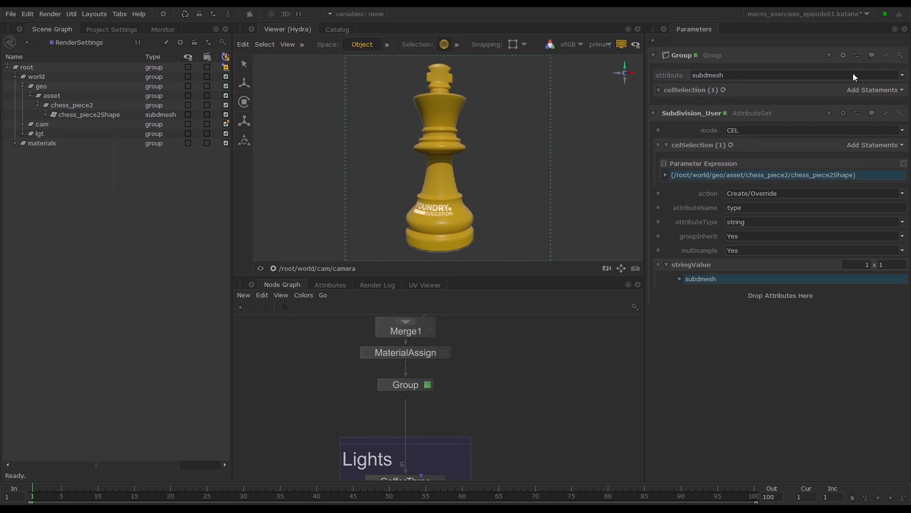
- Show only the Group node's parameters and rename the node to Subdivision
click(417, 383)
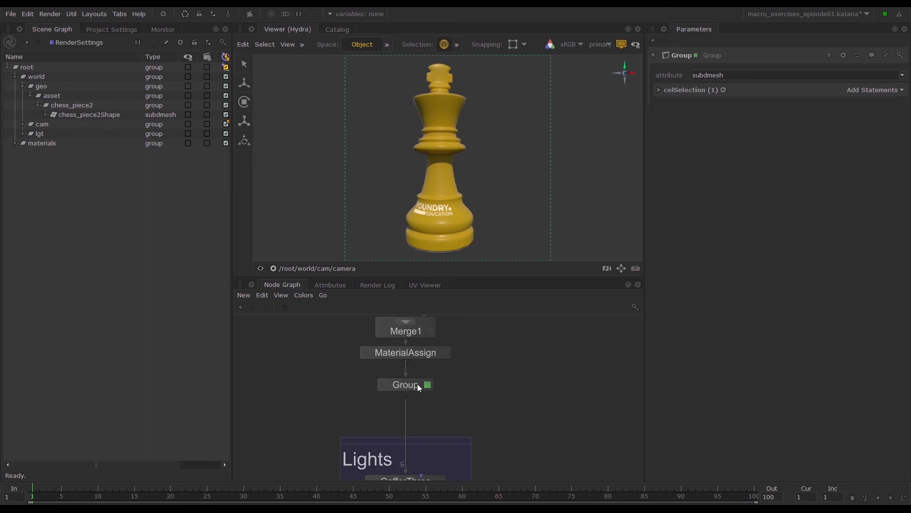
double_click(417, 384)
text(Subdivision)
key(Return)
- Save the Subdivision group as the macro Subdivision.macro in the _User macros folder
click(888, 55)
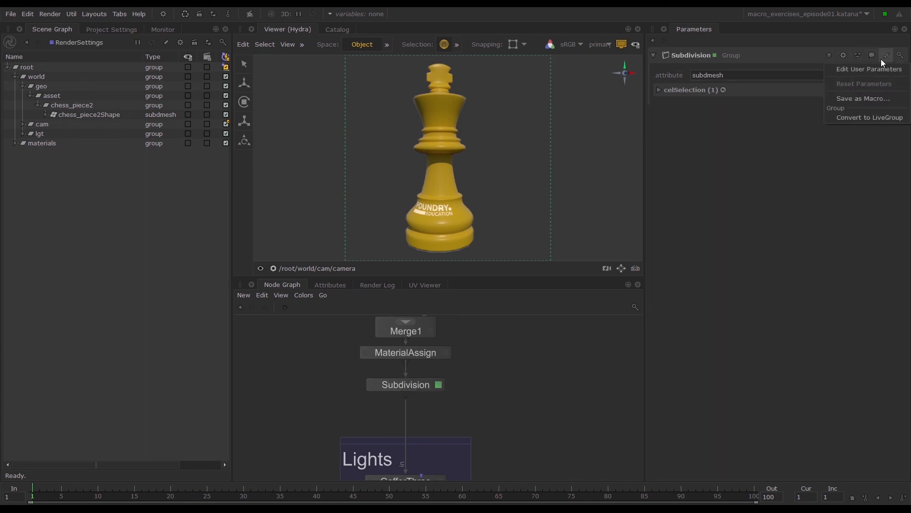
click(873, 98)
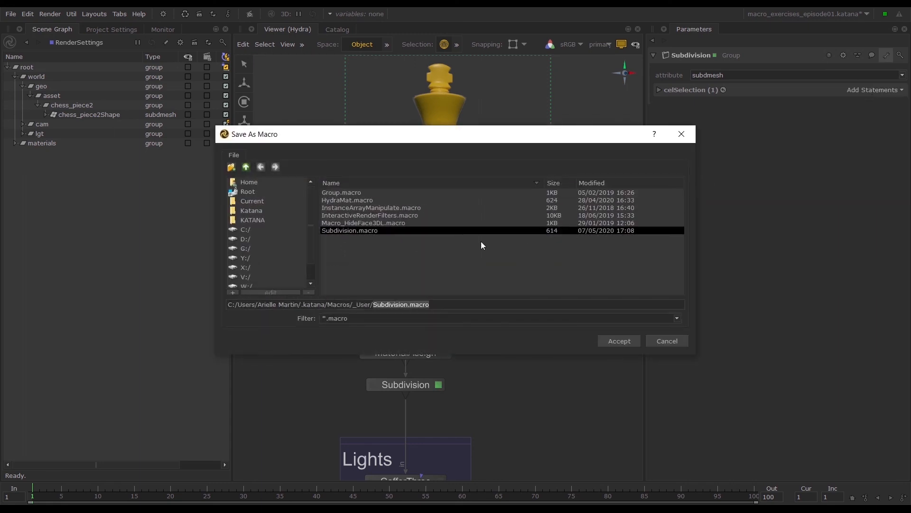
click(617, 340)
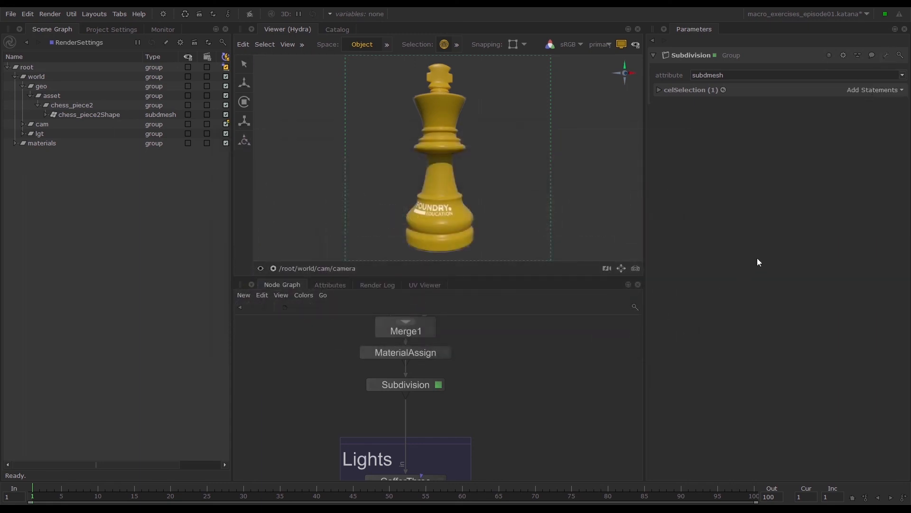